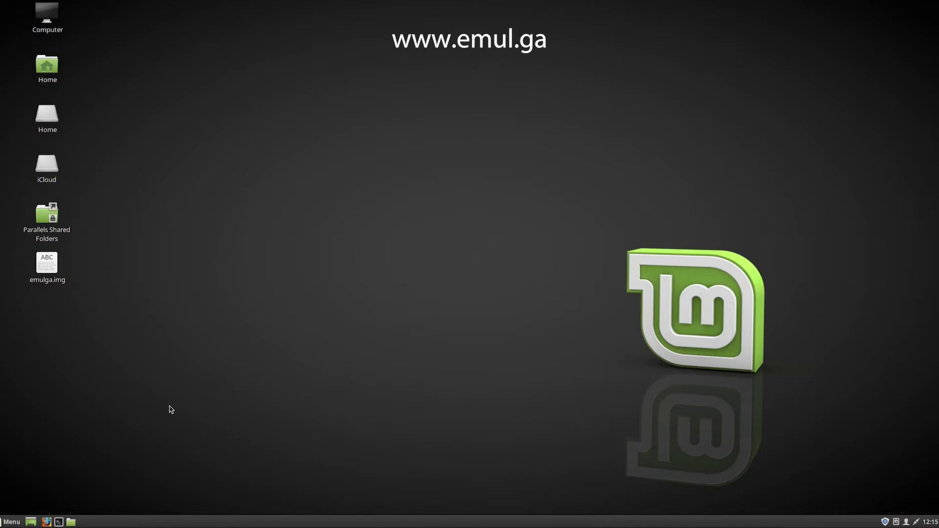
Run 'sudo apt install gparted' in a terminal, fixing the typo; GParted is already newest
click(47, 269)
click(131, 407)
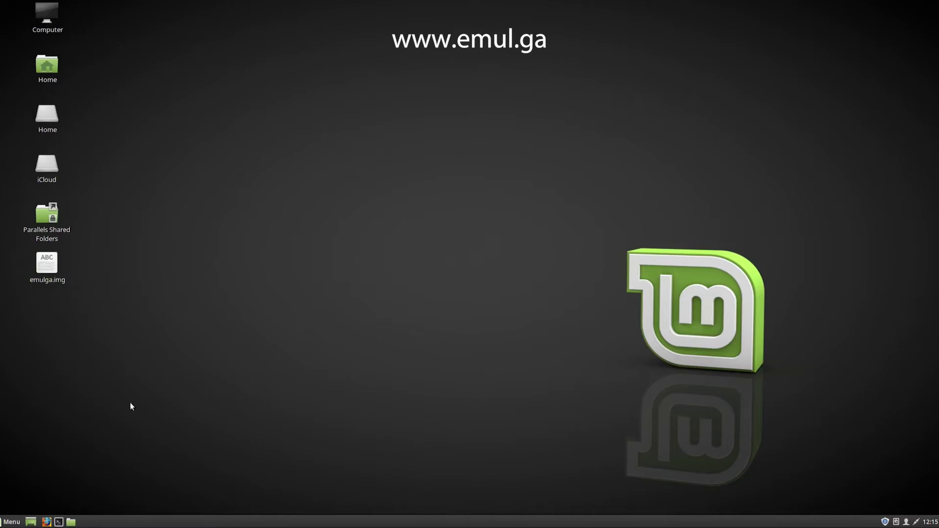
click(59, 523)
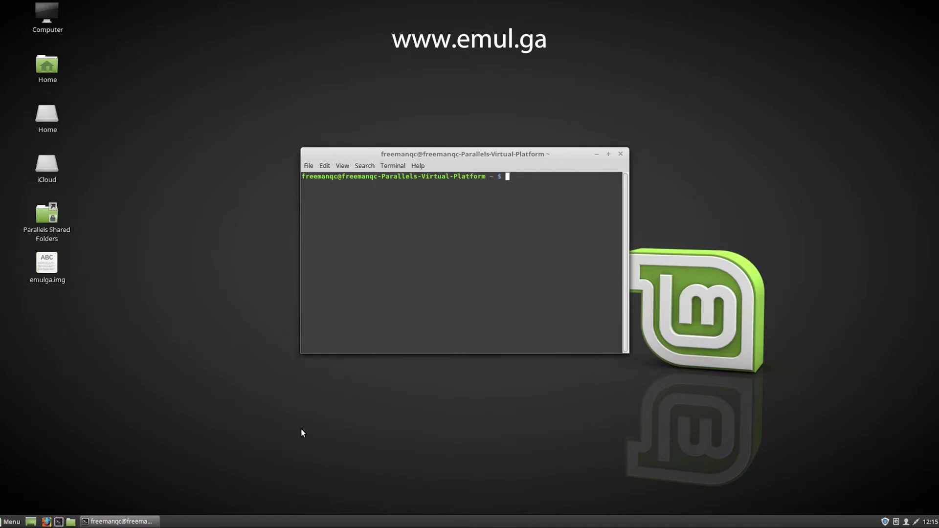
text(sudp apt install gparted)
key(Return)
text(sudo )
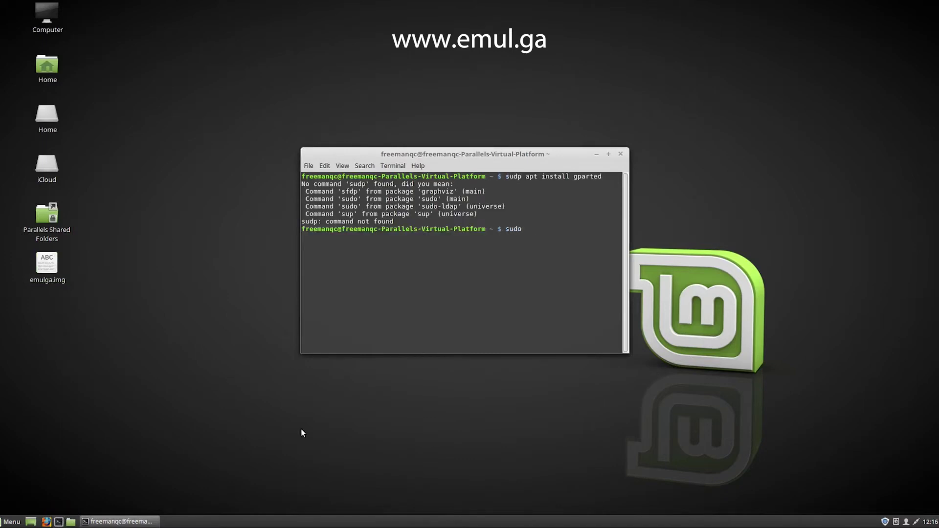
text(apt insta)
text(ll gpart)
text(ed)
key(Return)
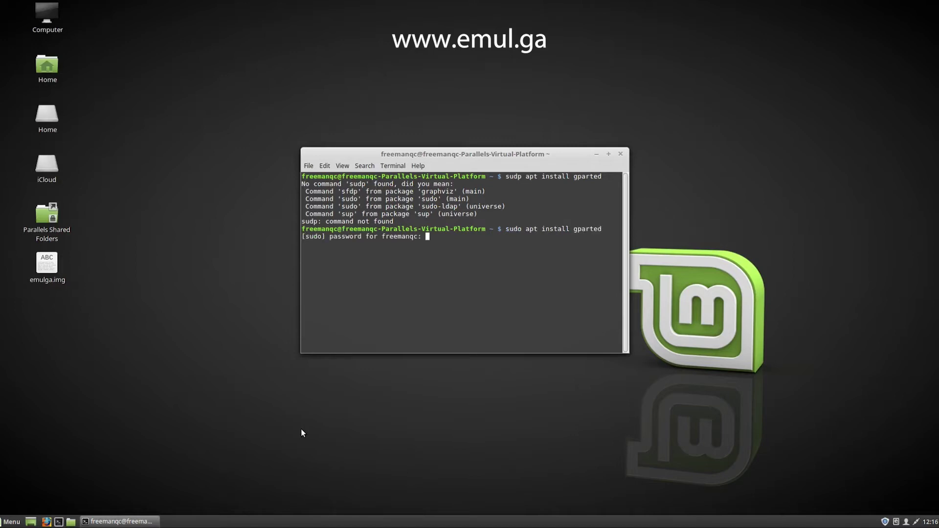
key(Return)
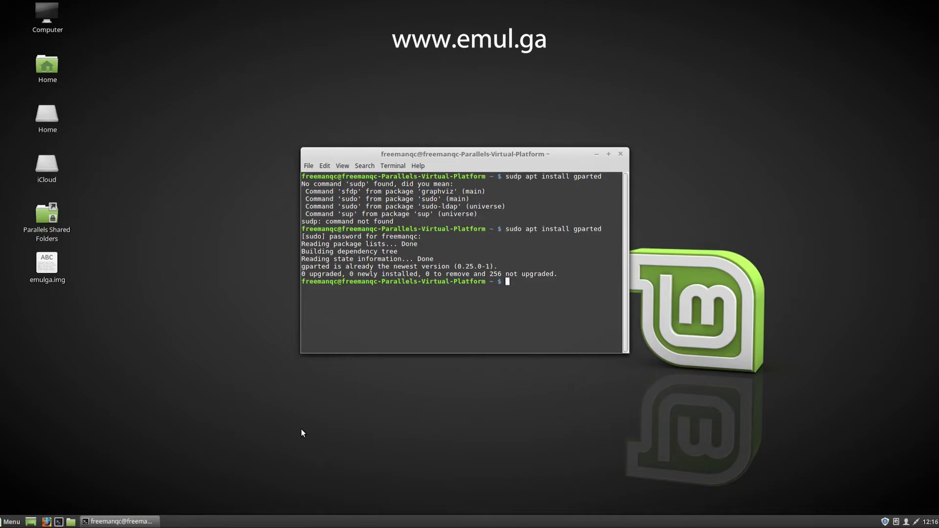
Create a new desktop folder named 'image'
click(621, 154)
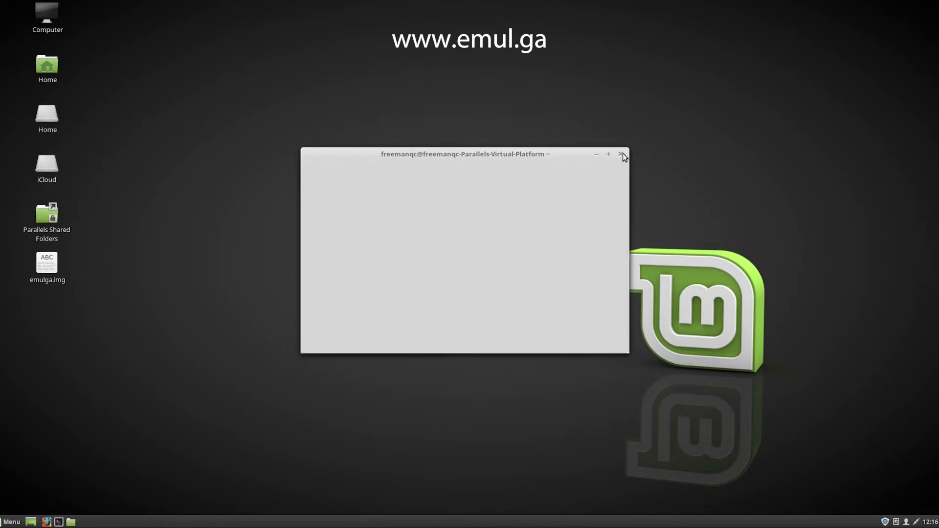
click(84, 305)
right_click(85, 304)
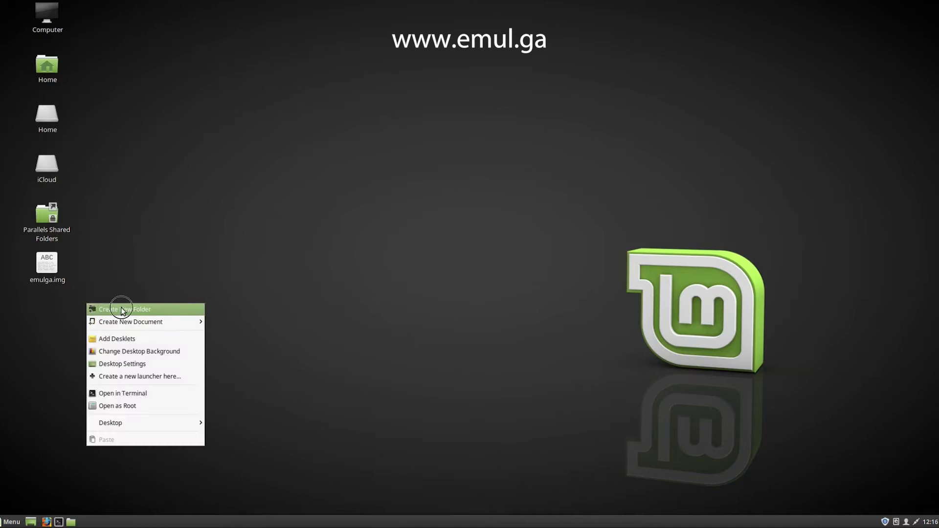
click(122, 310)
text(image)
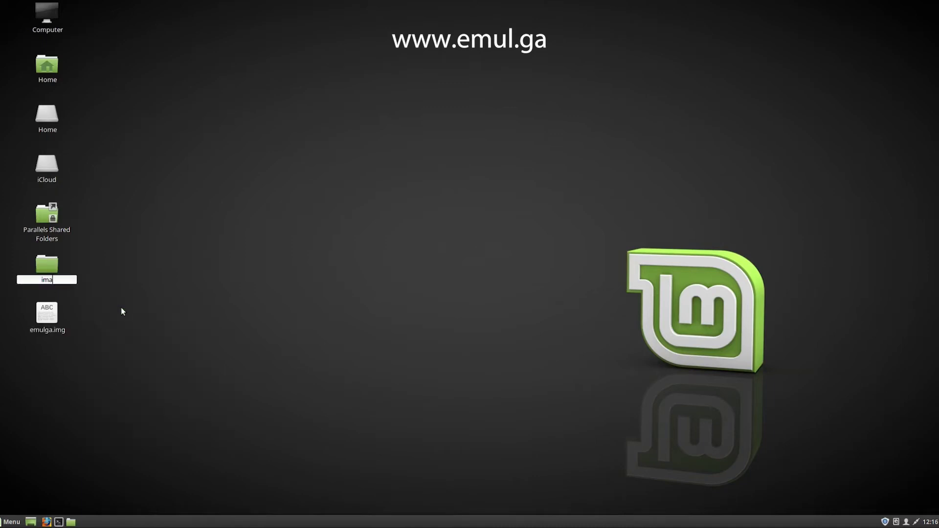
key(Return)
Move emulga.img into the image folder and confirm its 32.1 GB size in list view
click(129, 307)
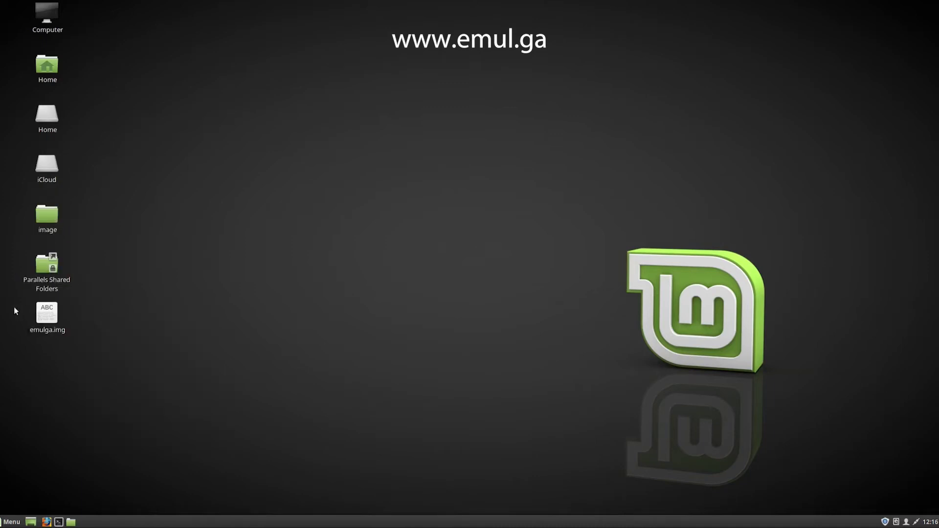
click(47, 313)
drag(49, 312, 54, 228)
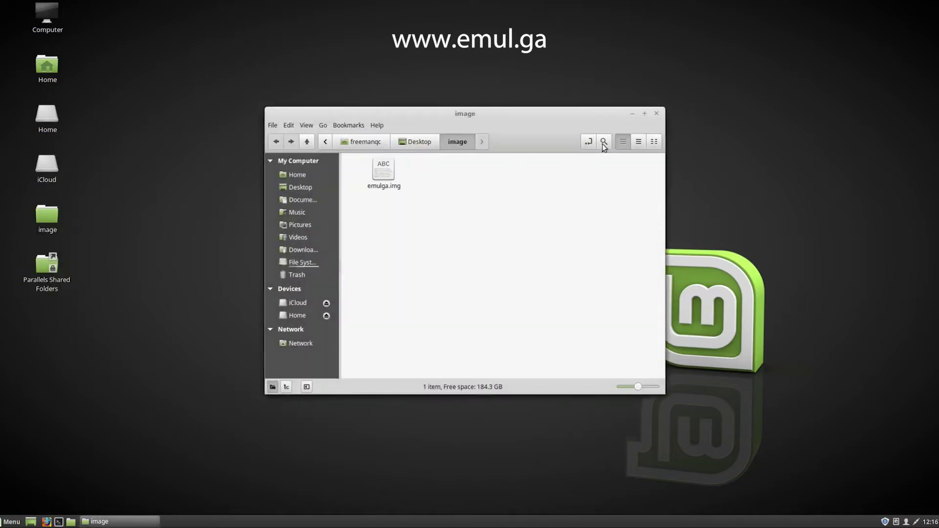
click(638, 143)
click(498, 172)
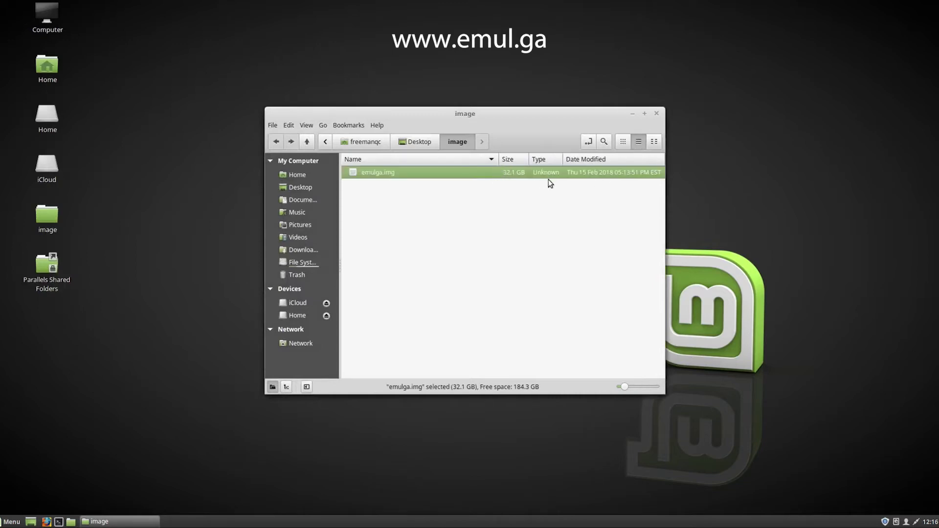
click(657, 114)
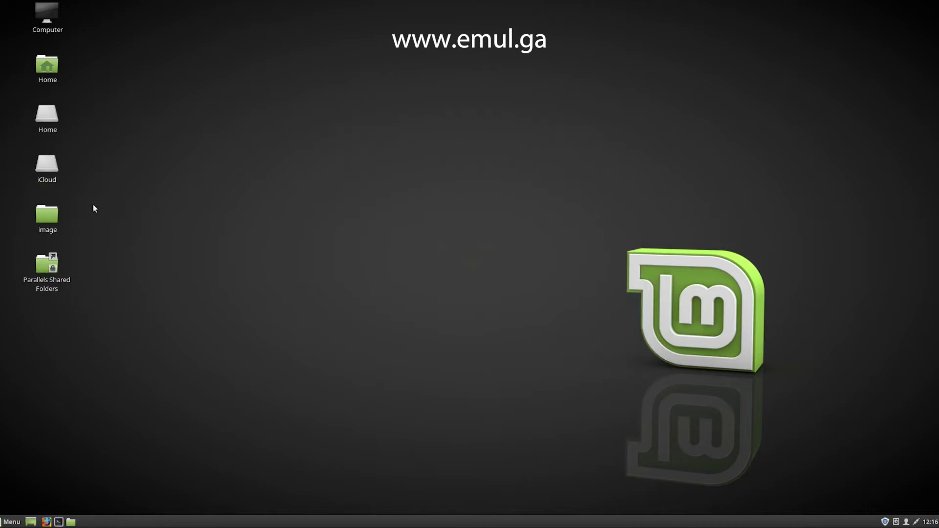
Open a terminal in the image folder and run 'sudo modprobe loop' with the password
click(56, 216)
right_click(56, 215)
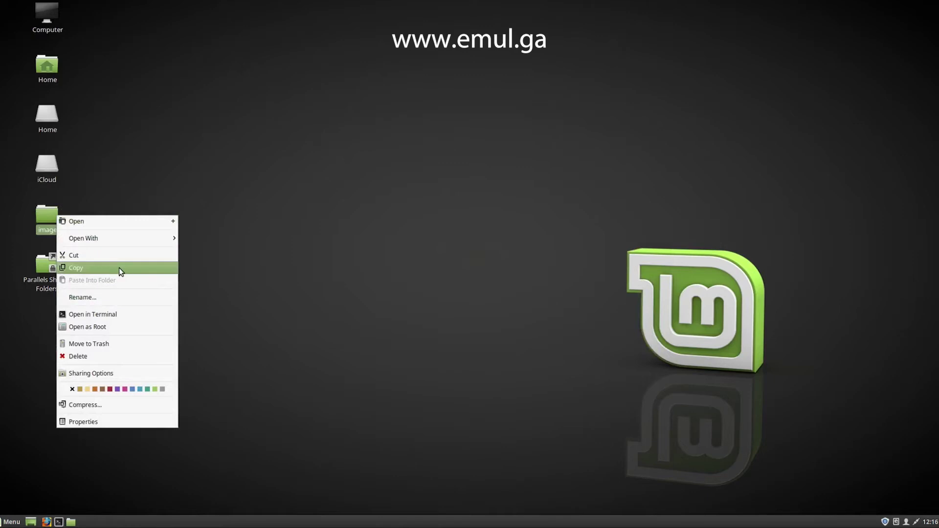
click(136, 316)
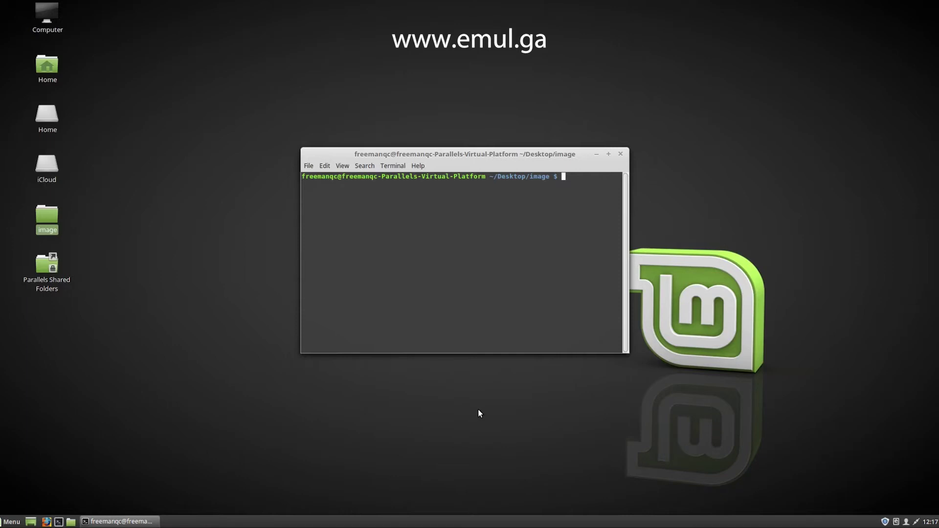
text(s)
text(udo modpro)
text(be loo)
text(p)
key(Return)
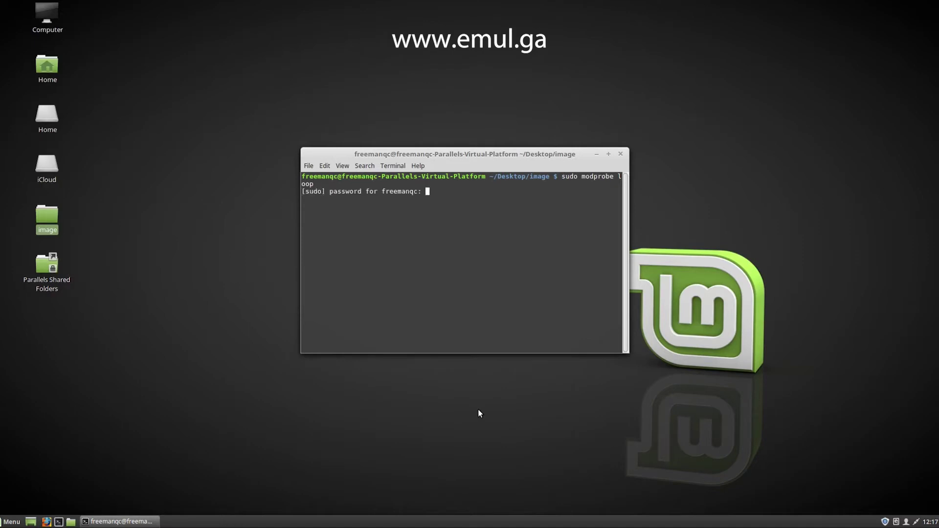
key(Return)
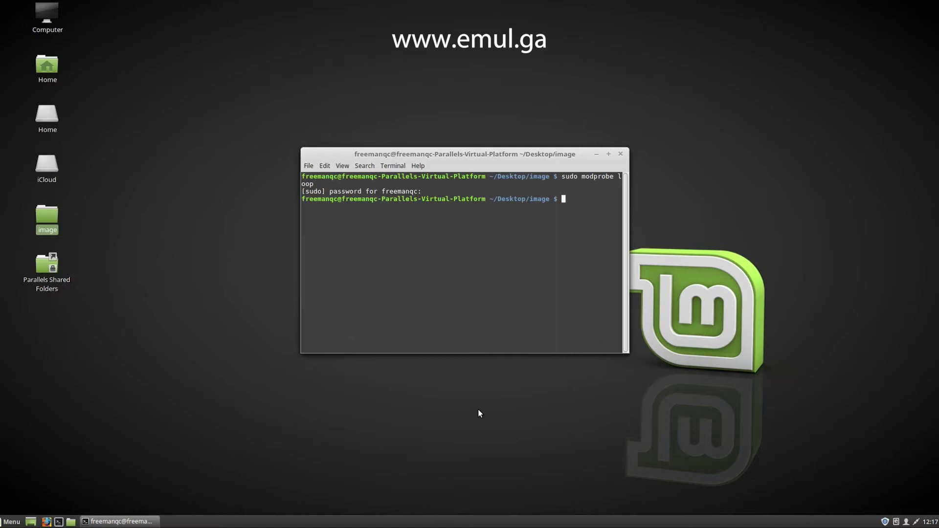
Find the free loop device with 'losetup -f' and attach emulga.img to /dev/loop0
text(sudo )
text(losetu)
text(p -f)
key(Return)
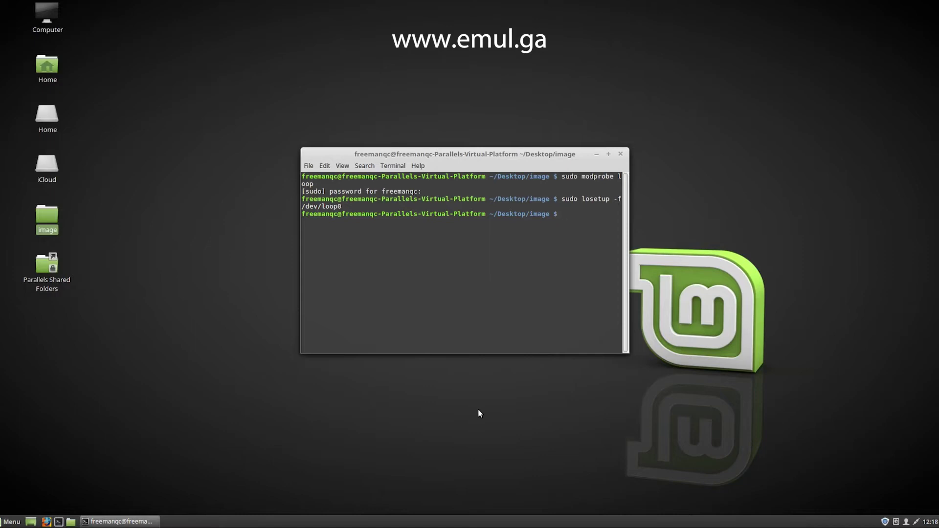
text(sudo l)
text(osetup )
text(/dev)
text(/loop)
text(0)
text( emu)
text(lga.im)
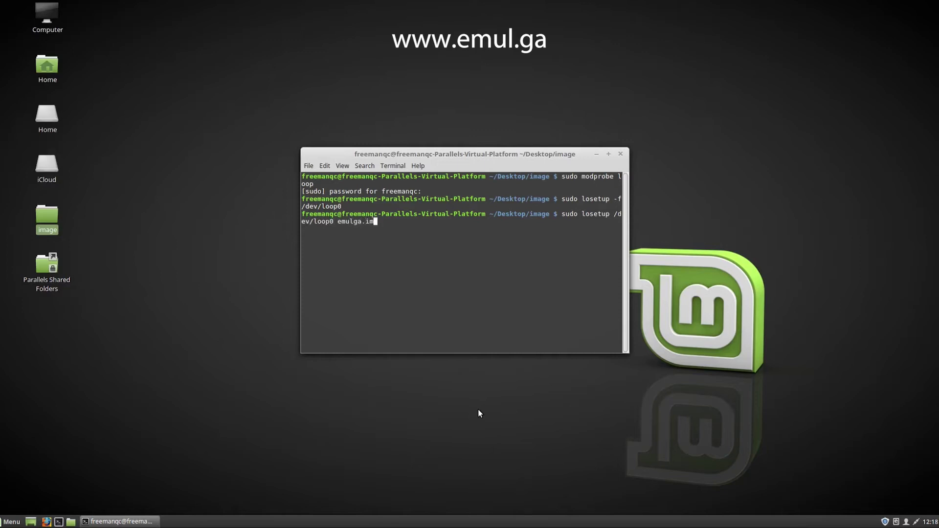
text(g)
key(Return)
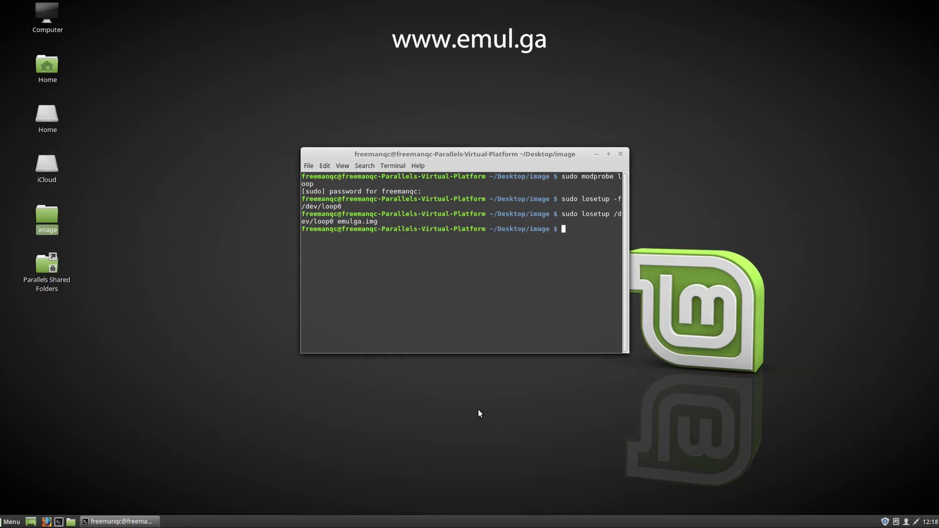
text(su)
text(do part)
text(pro)
text(be /de)
text(v/loop)
text(0)
Rescan /dev/loop0 with partprobe and enter 'sudo gparted /dev/loop0'
key(Return)
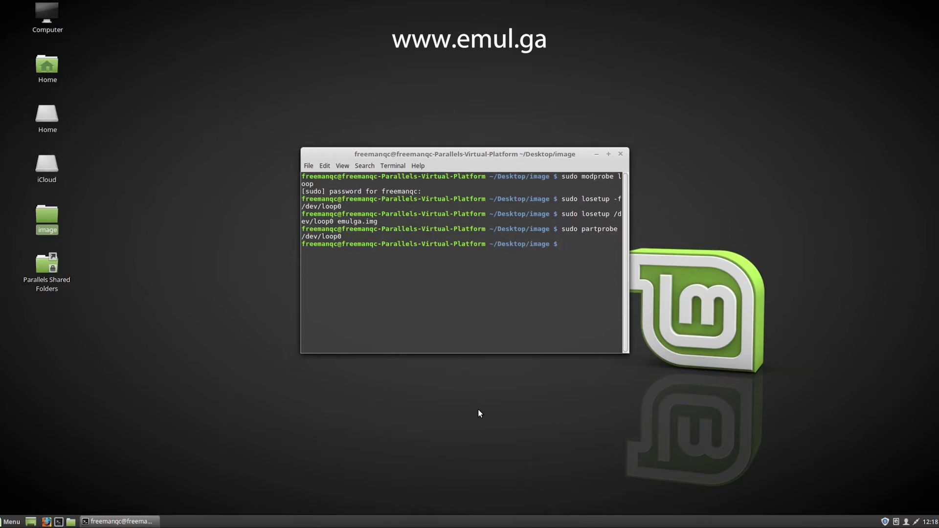
text(sud)
text(o g)
text(parted)
text( /)
text(dev/lo)
text(op0)
Launch GParted on /dev/loop0 and select the 27.88 GiB SHARE partition /dev/loop0p3
key(Return)
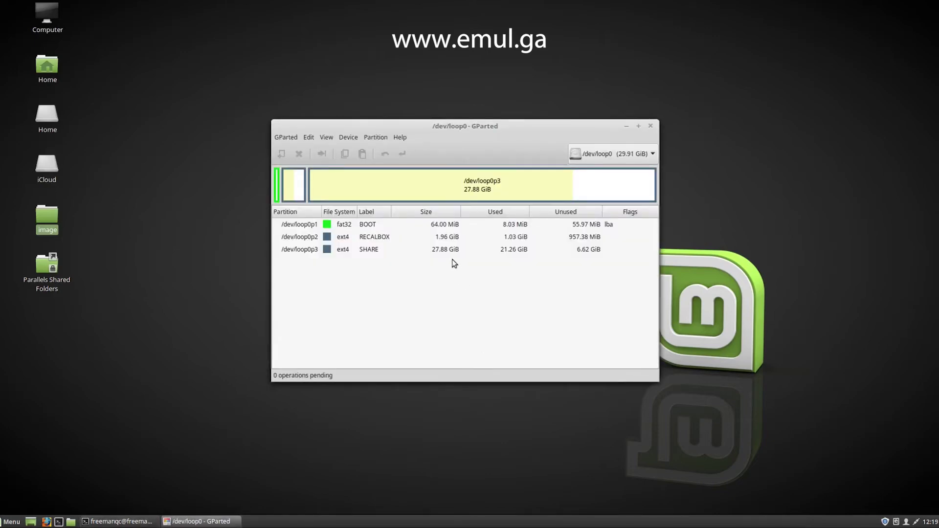
click(398, 232)
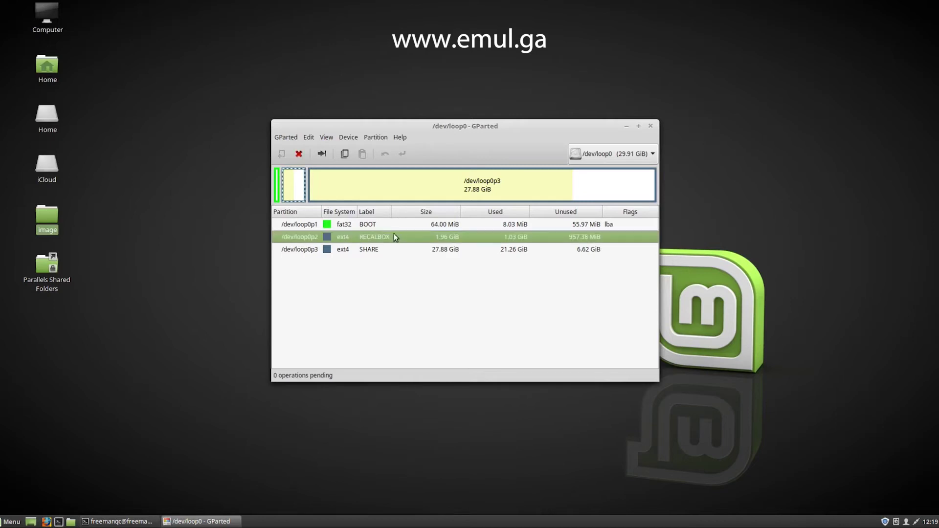
key(Up)
click(392, 238)
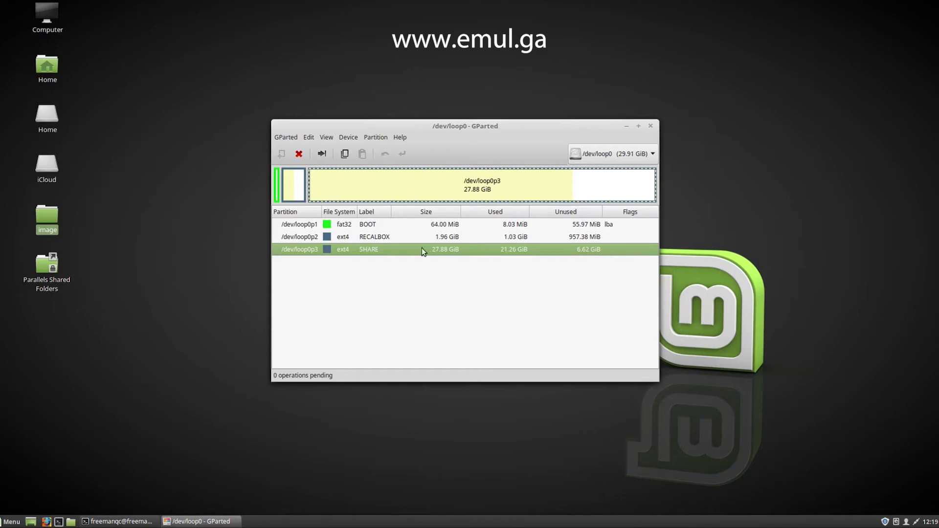
Queue resizing SHARE to 23000 MiB with 12 MiB free space preceding, accepting the warning
right_click(399, 250)
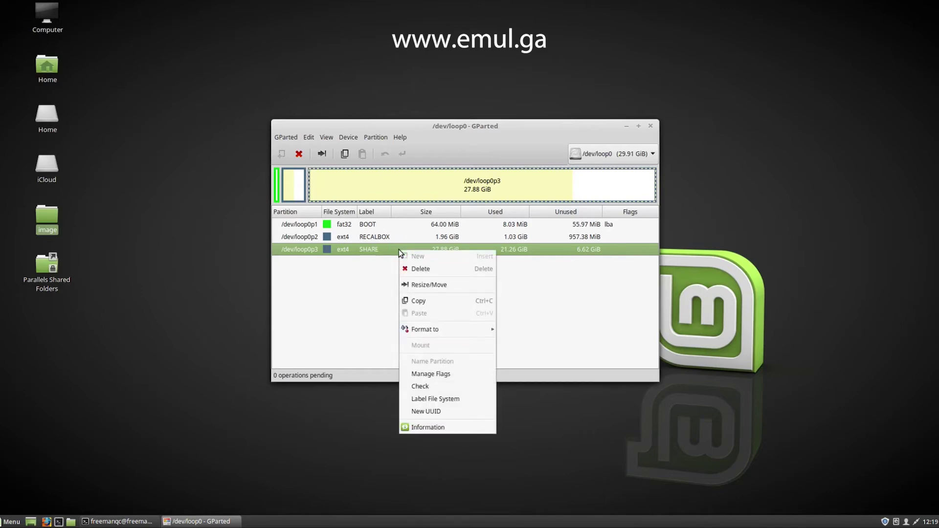
click(471, 287)
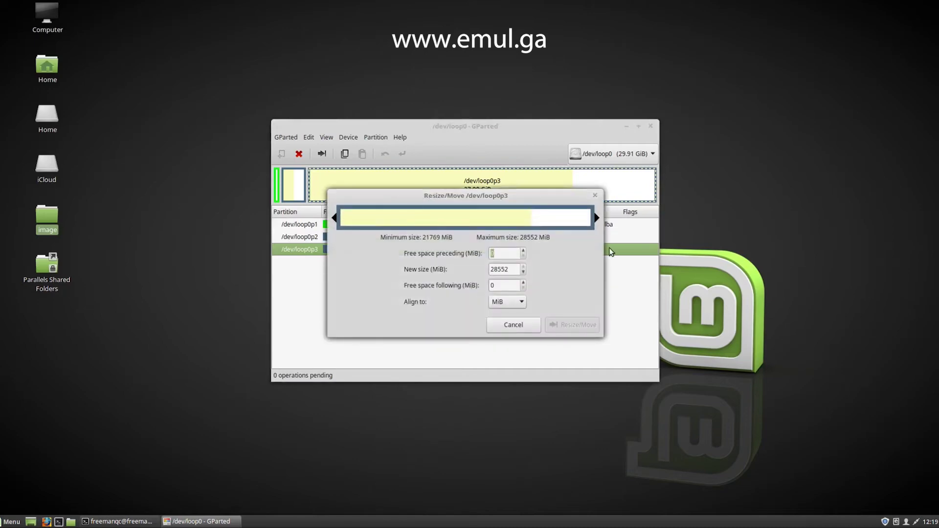
drag(597, 223, 501, 220)
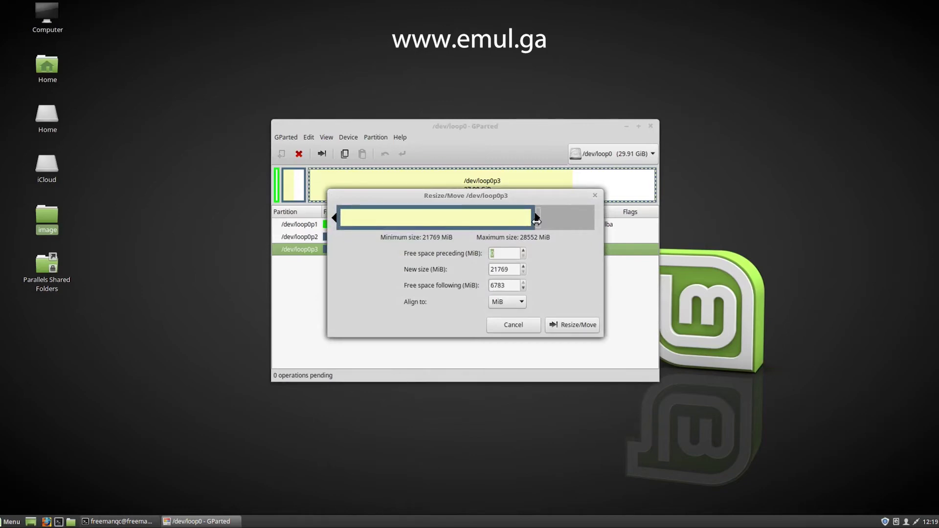
drag(537, 220, 546, 220)
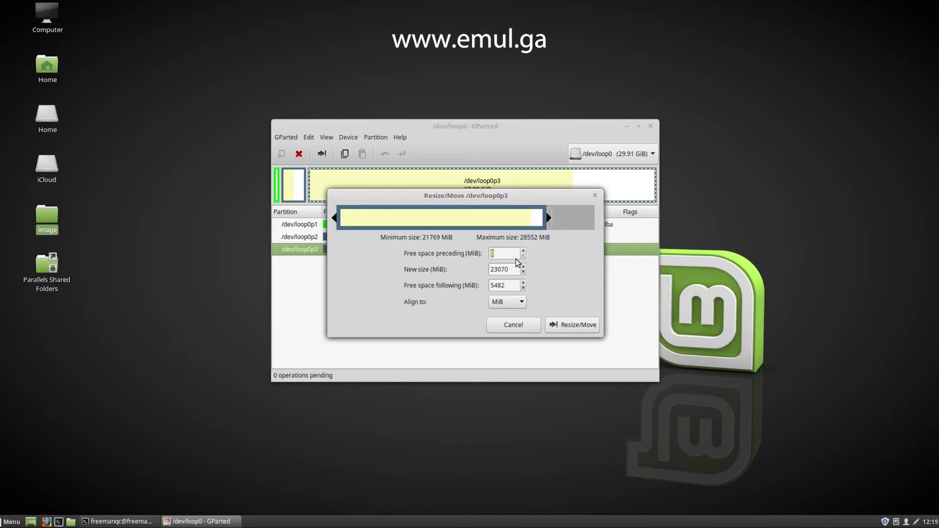
click(507, 271)
key(BackSpace)
key(BackSpace)
key(BackSpace)
text(000)
click(510, 257)
text(12)
click(569, 330)
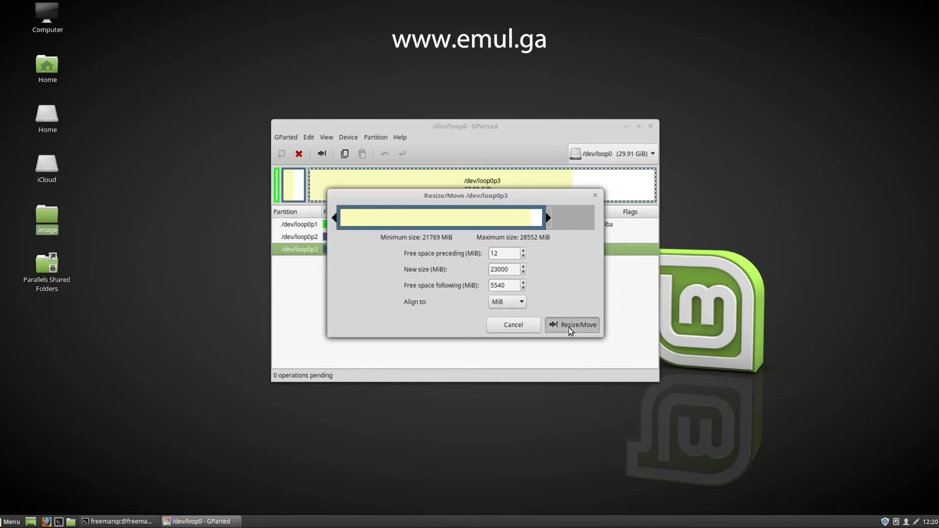
click(553, 329)
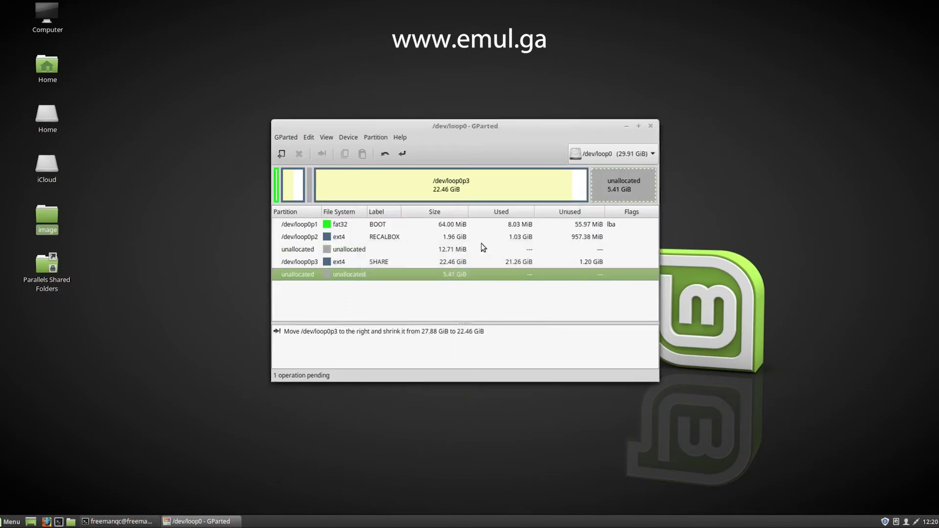
Apply the queued shrink, acknowledge the resulting error, and close the progress window
click(403, 155)
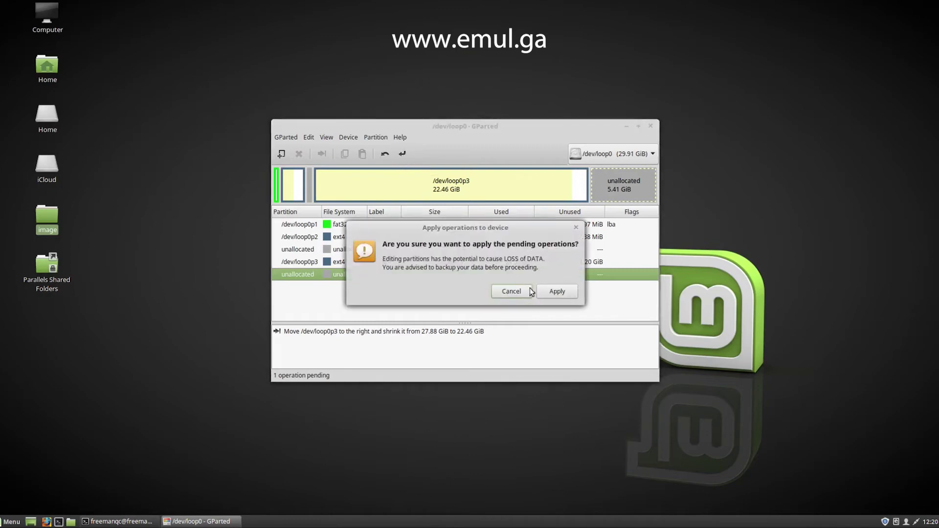
click(557, 292)
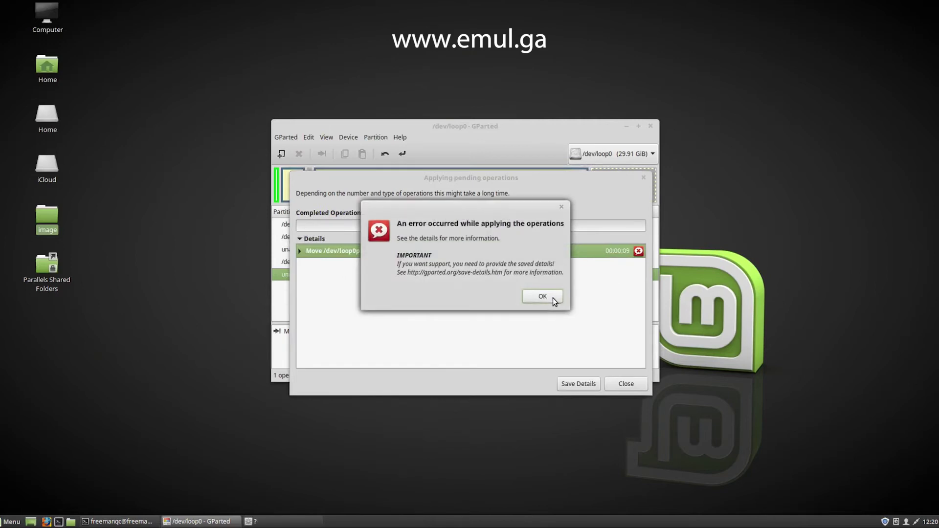
click(553, 298)
click(626, 381)
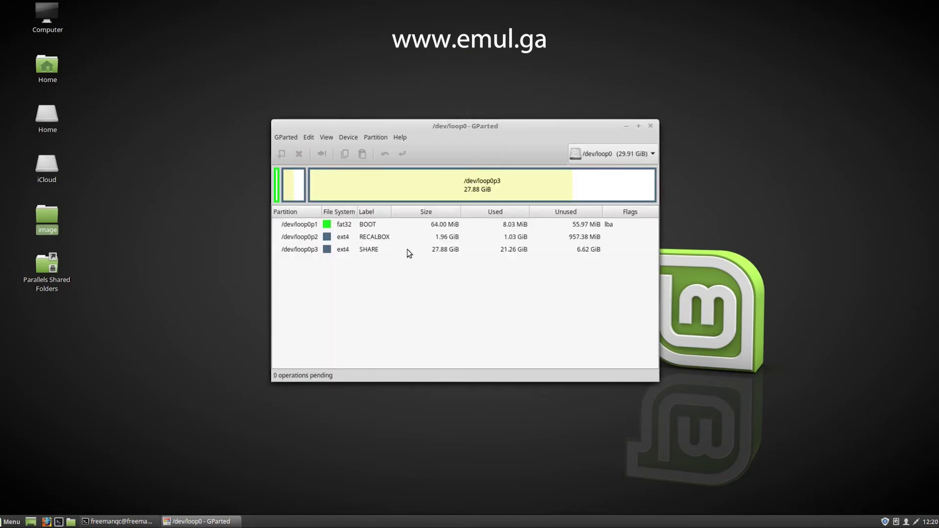
Queue resizing /dev/loop0p3 to 23500 MiB with 12 MiB preceding, accepting the warning
click(394, 250)
right_click(392, 252)
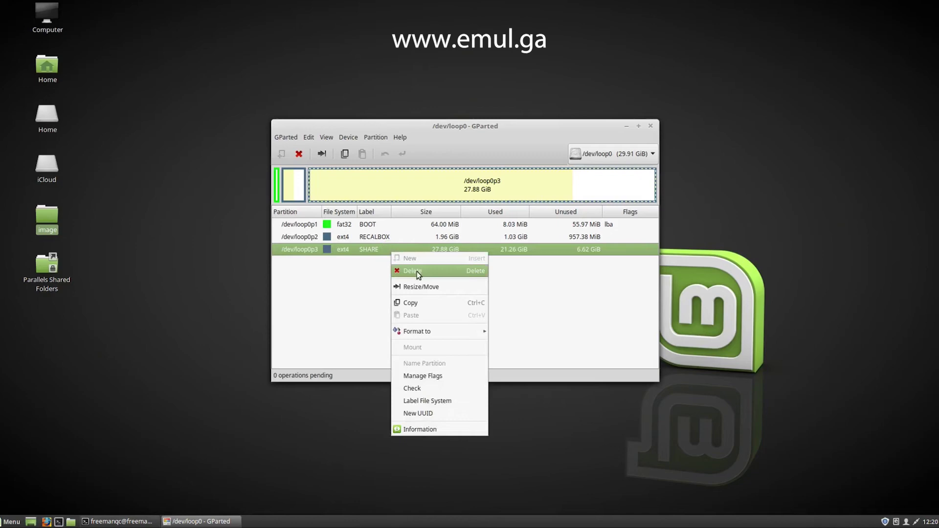
click(442, 287)
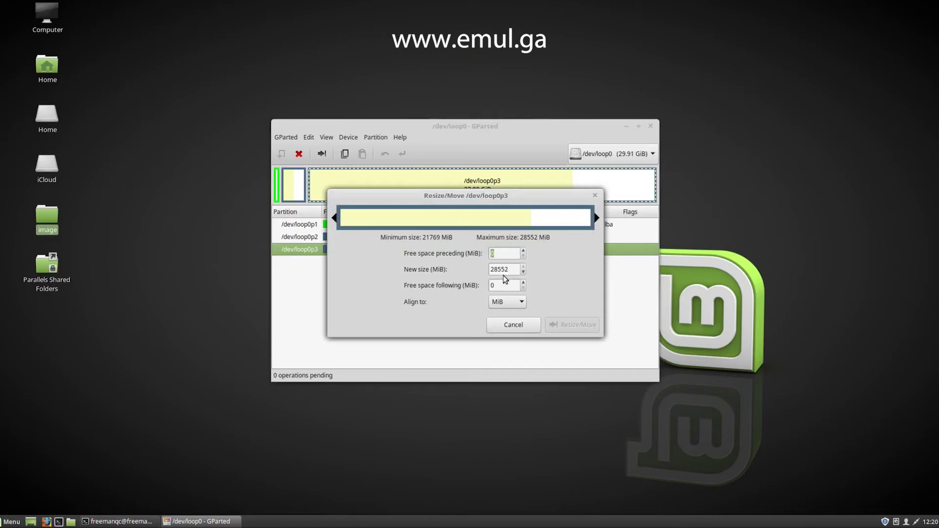
drag(497, 270, 531, 272)
key(BackSpace)
key(BackSpace)
text(3)
click(506, 254)
key(BackSpace)
text(1)
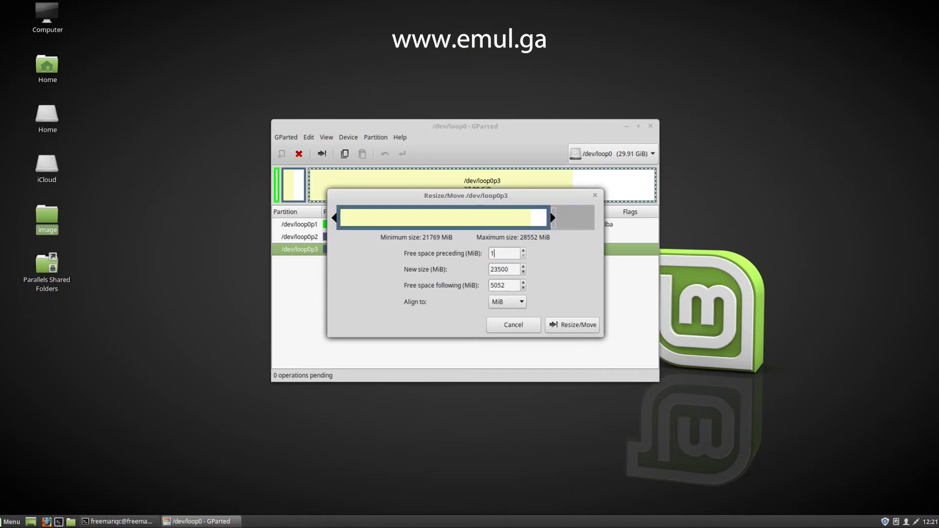
text(2)
click(567, 322)
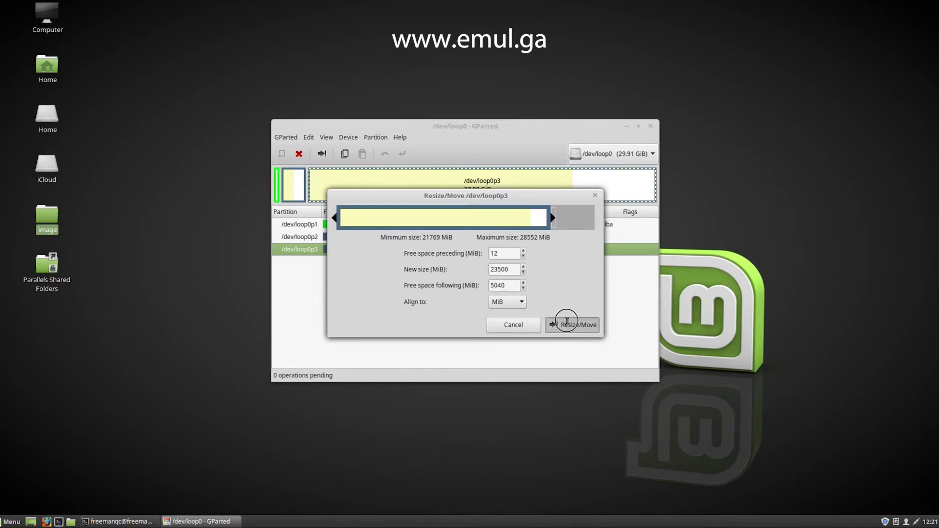
click(556, 327)
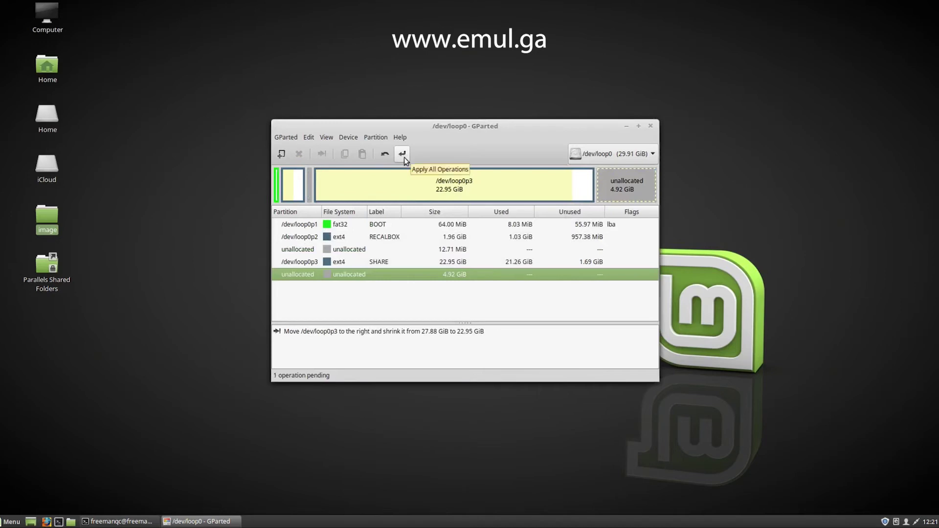
Apply the pending shrink to /dev/loop0 and close the completed operations window
click(404, 157)
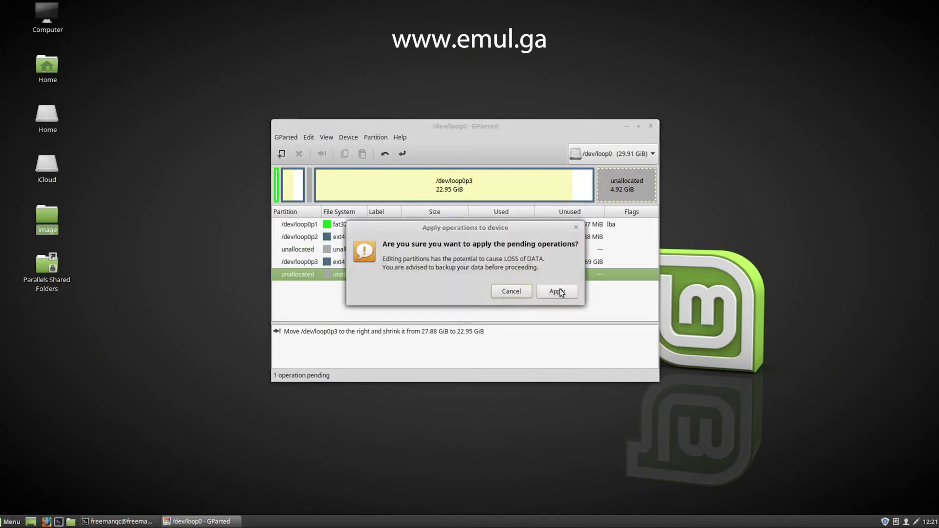
click(560, 291)
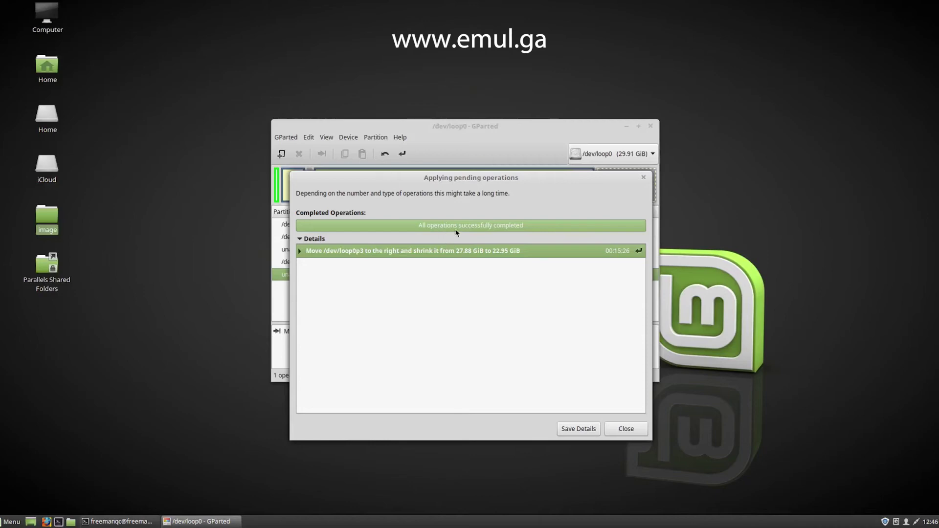
click(627, 429)
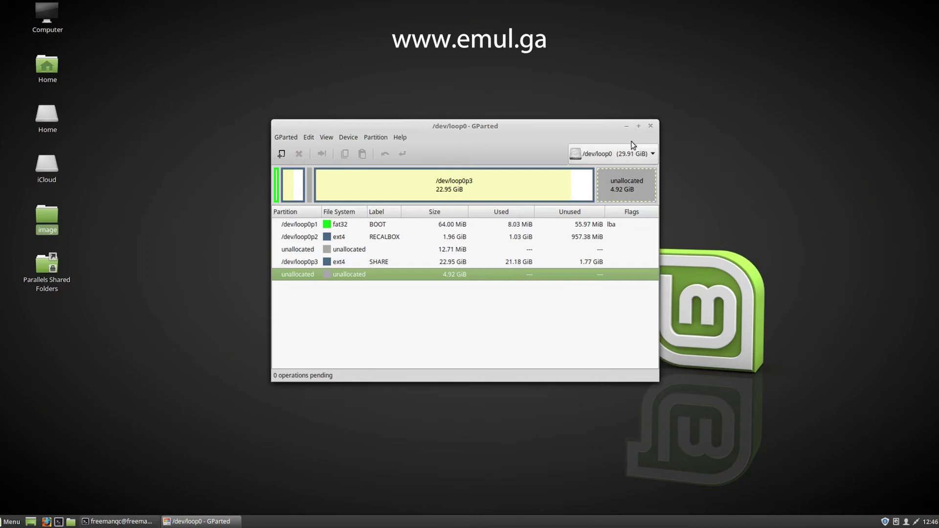
Close GParted and detach /dev/loop0 with sudo losetup -d, entering the sudo password
click(652, 128)
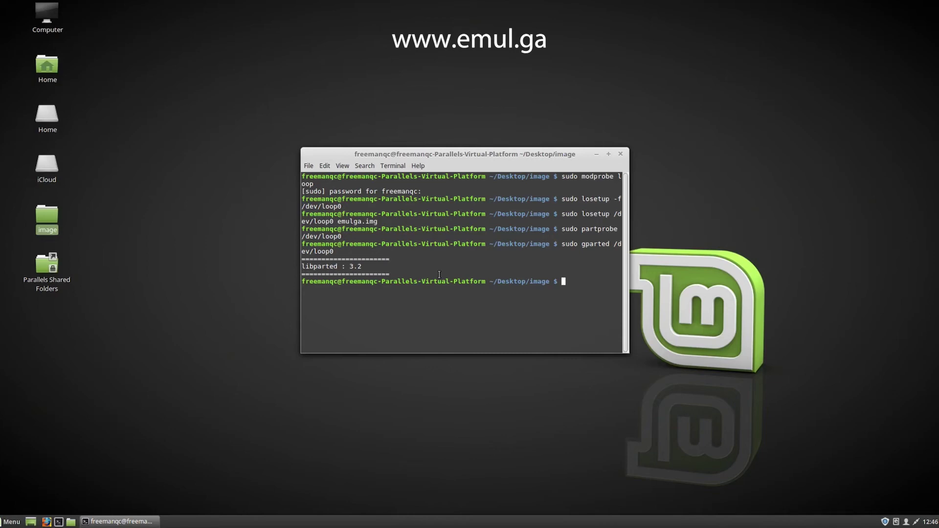
text(sudo)
text( loset)
text(up)
text( -d /)
text(dev/loo)
text(p0)
key(Return)
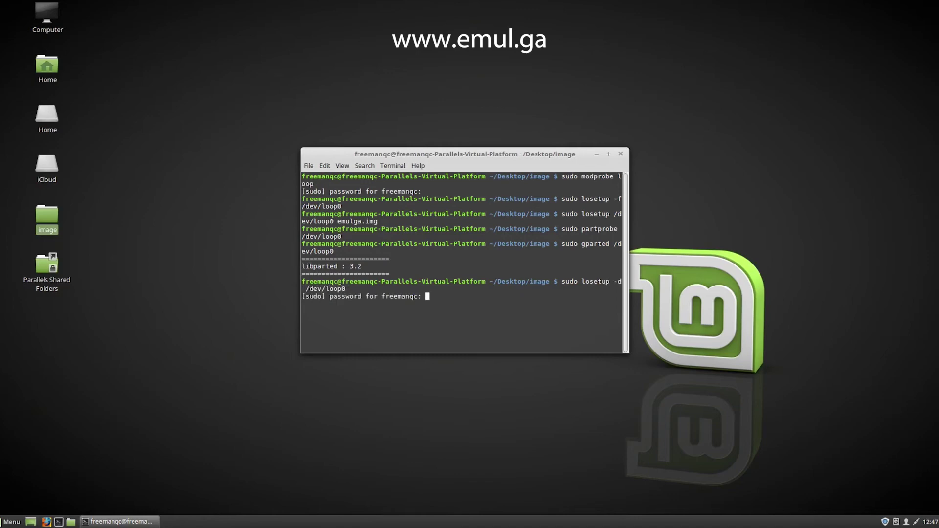
key(Return)
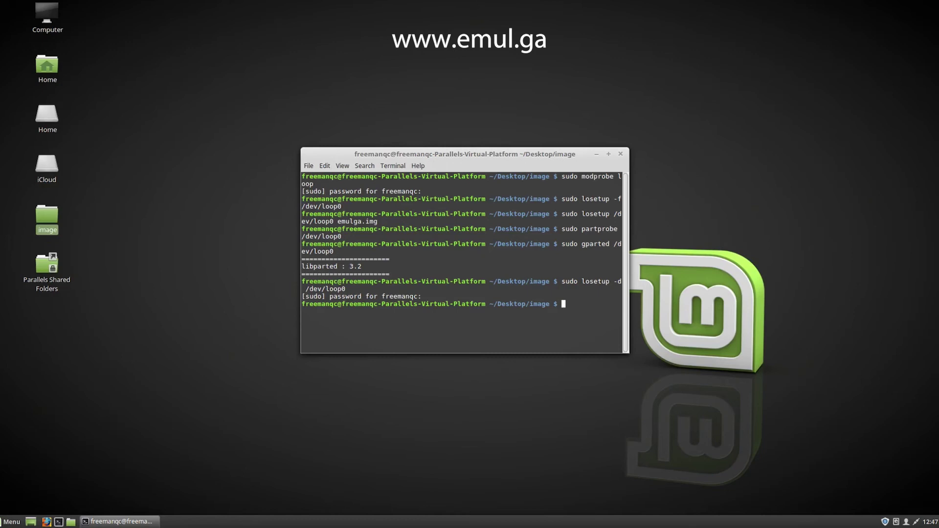
List emulga.img's partitions with fdisk -l and enlarge the terminal window to read them
text(f)
text(disk)
text( -l)
text( emu)
text(lga.img)
key(Return)
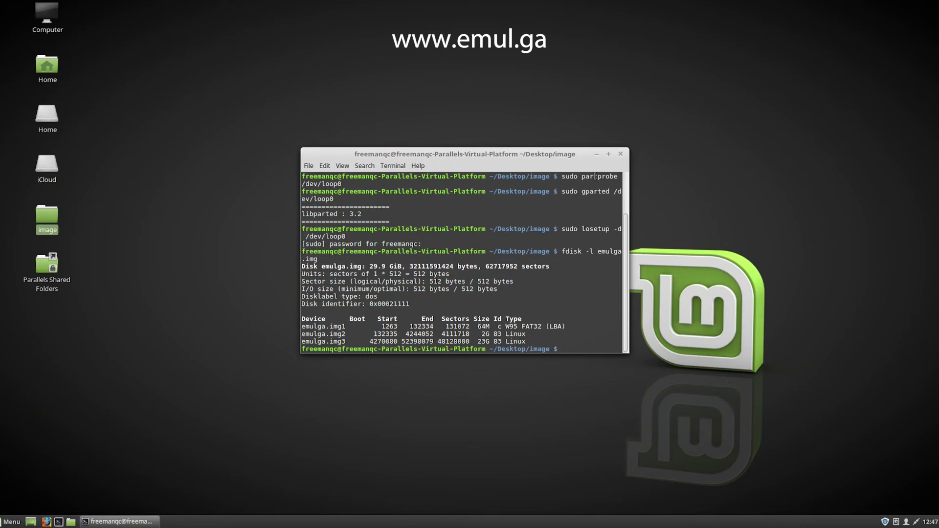
drag(532, 153, 462, 102)
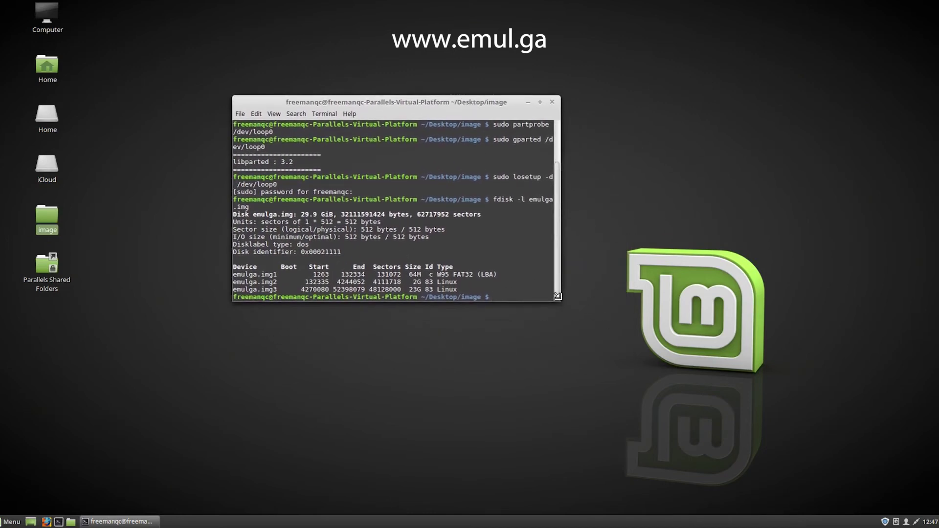
drag(563, 303, 659, 380)
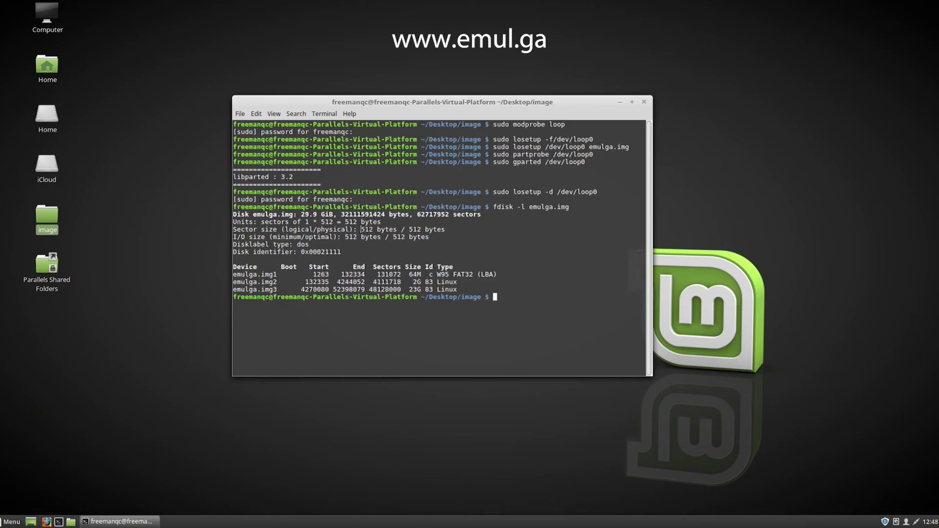
drag(361, 230, 373, 230)
drag(373, 229, 397, 230)
double_click(414, 290)
drag(365, 289, 334, 289)
click(335, 292)
drag(333, 290, 365, 290)
drag(346, 238, 357, 238)
click(515, 297)
Truncate emulga.img to $[(52398079+1)*512] bytes so it ends after the last partition
text(truncate )
text(--)
text(size)
text(=)
text($[)
text((523)
text(9)
text(80)
text(79)
text(+)
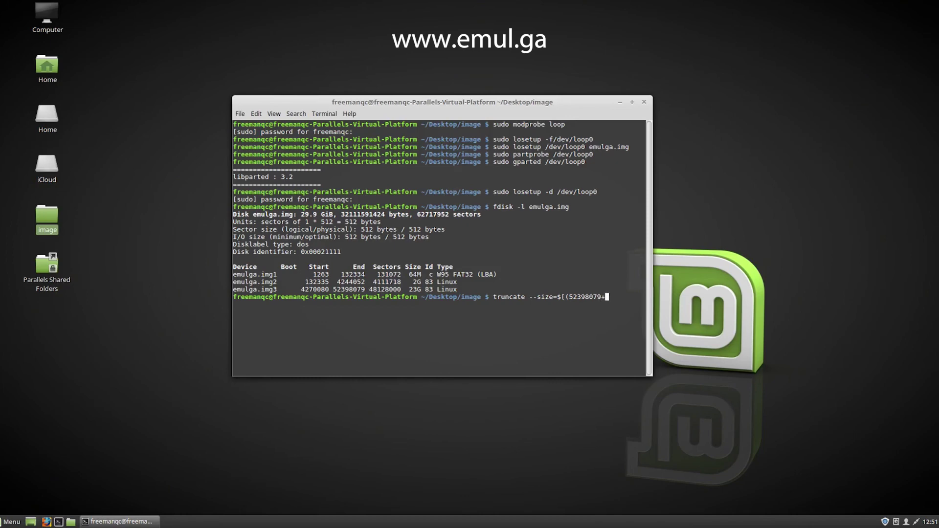
text(1)
text())
text(*)
text(512)
text([)
key(BackSpace)
text(])
text( emulga)
text(.img)
click(667, 283)
drag(666, 284, 785, 274)
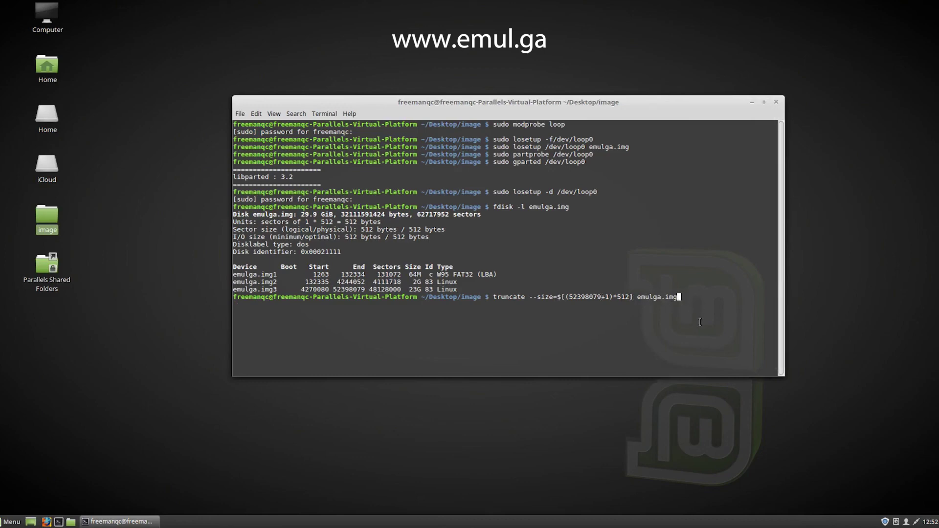
key(Return)
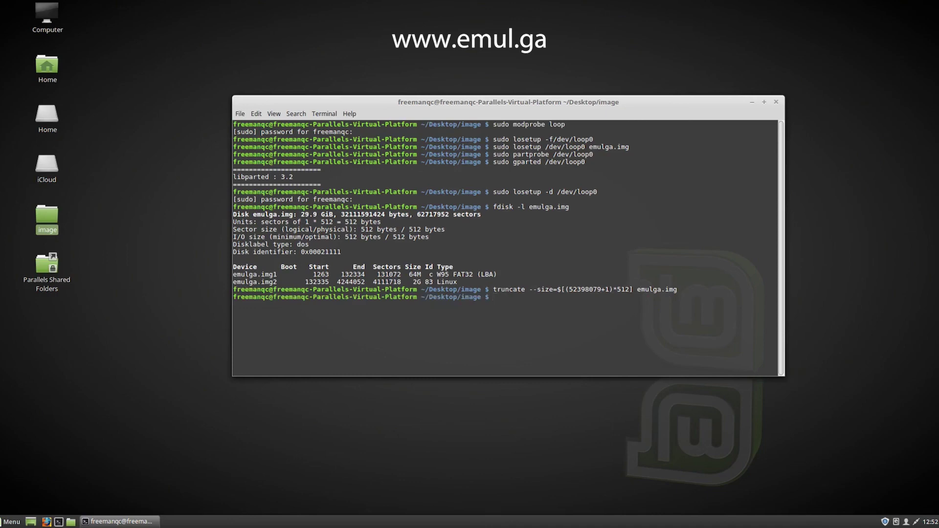
Open the image folder in Nemo and select emulga.img to confirm its 26.8 GB size
click(51, 216)
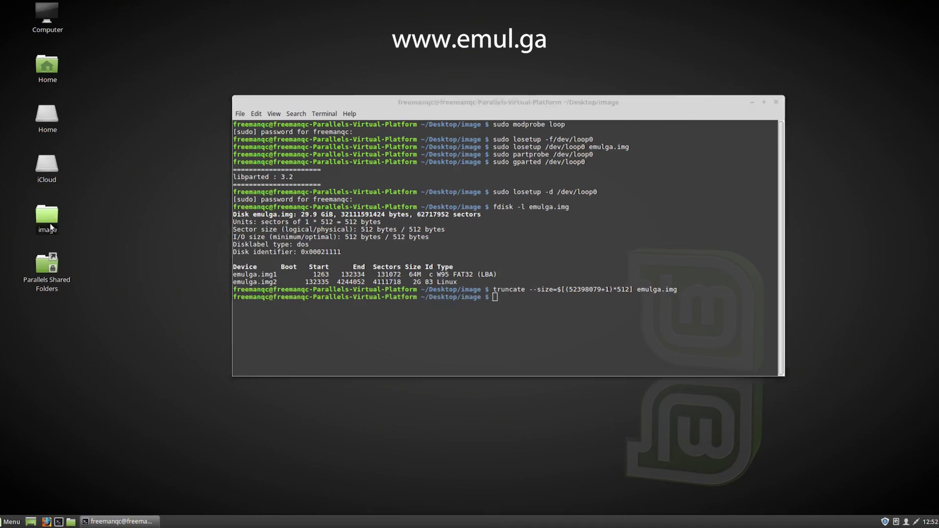
key(Return)
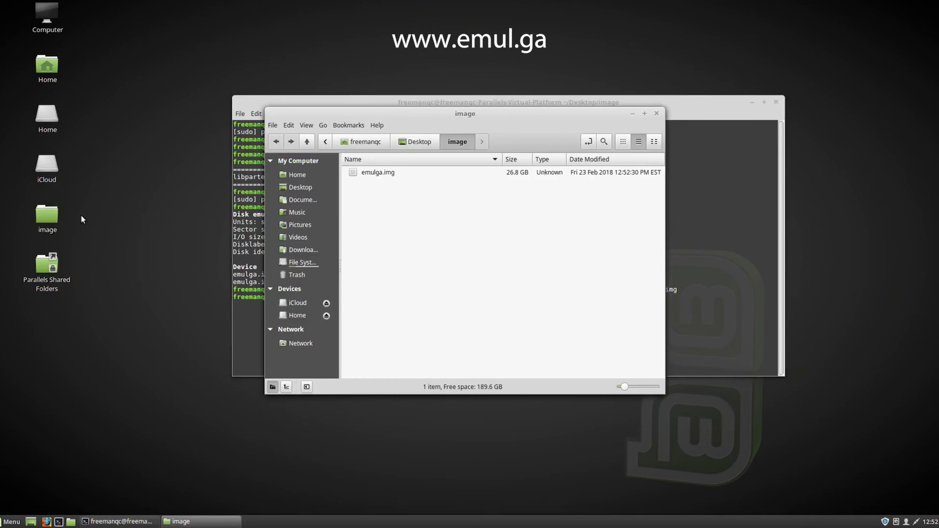
click(484, 172)
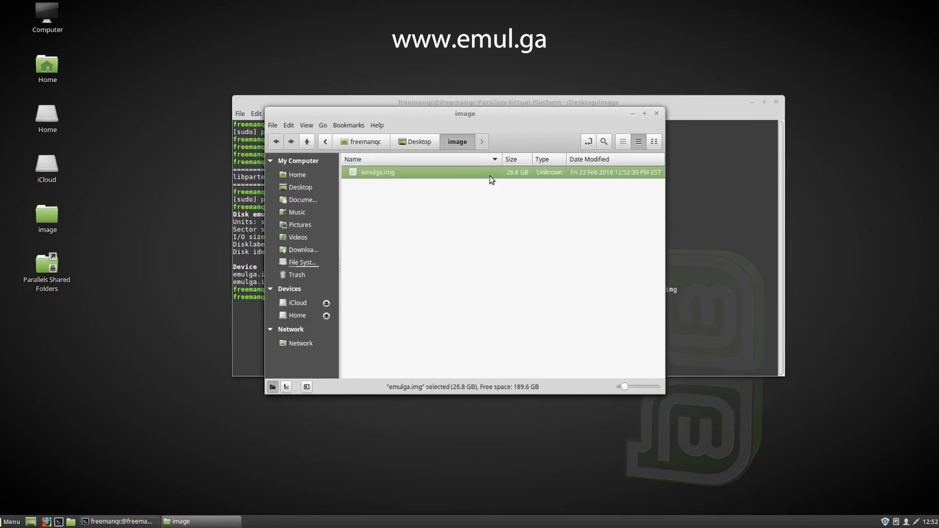